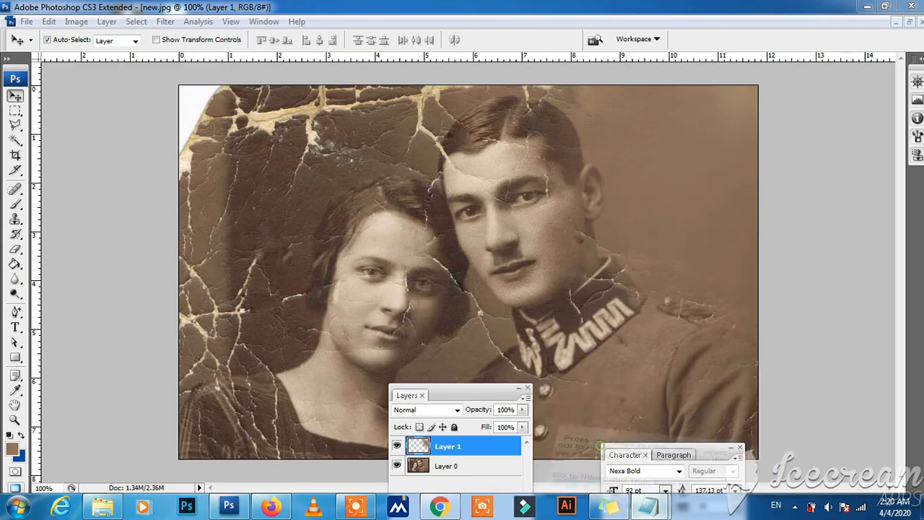
Open the card - Copy notes in Notepad and highlight the line about erasing the sides with the eraser tool
left_click_drag(621, 485, 506, 485)
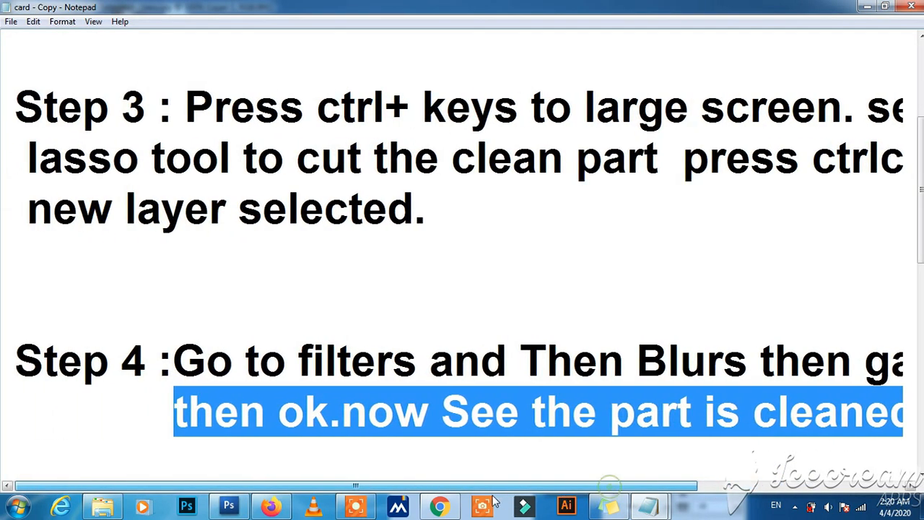
left_click_drag(921, 181, 921, 252)
left_click_drag(280, 488, 351, 487)
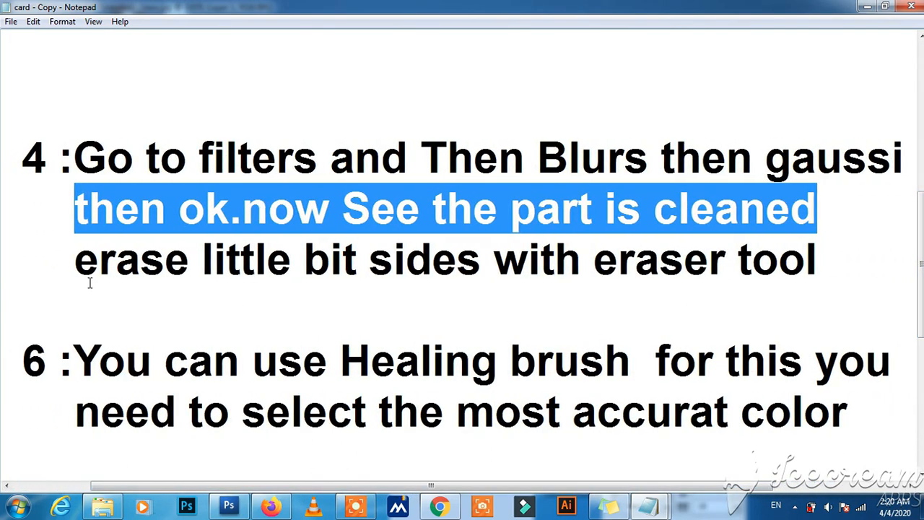
mouse_move(75, 263)
left_mouse_down()
mouse_move(190, 271)
mouse_move(828, 260)
left_mouse_up()
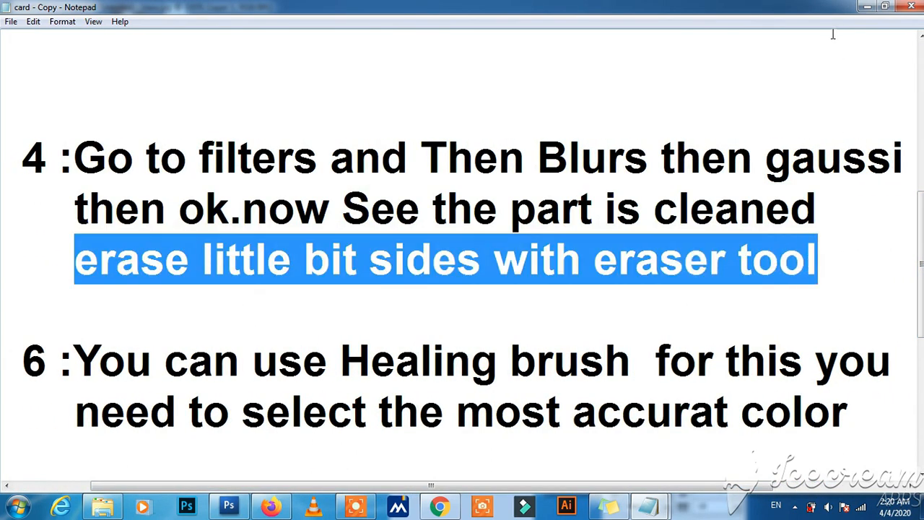
left_click(866, 6)
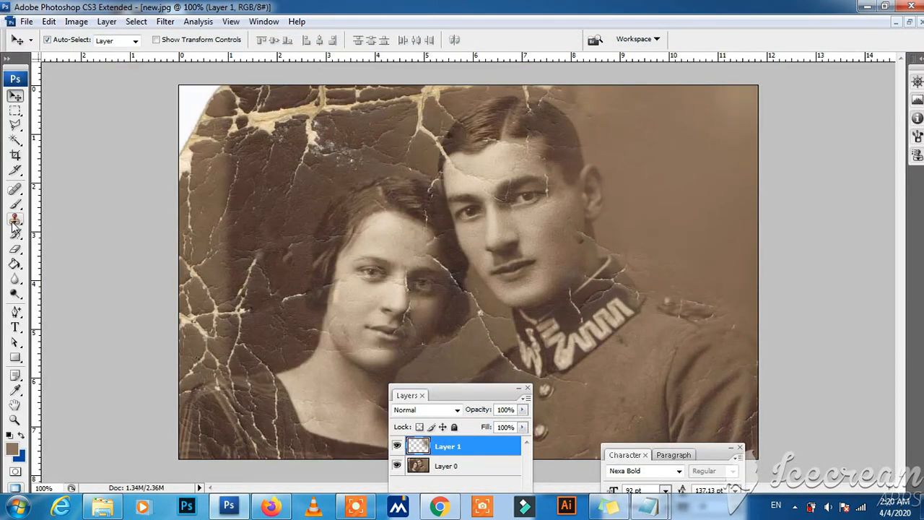
Erase the sides of Layer 1's cleaned background patch around the man's head and shoulder with the Eraser tool
left_click(15, 248)
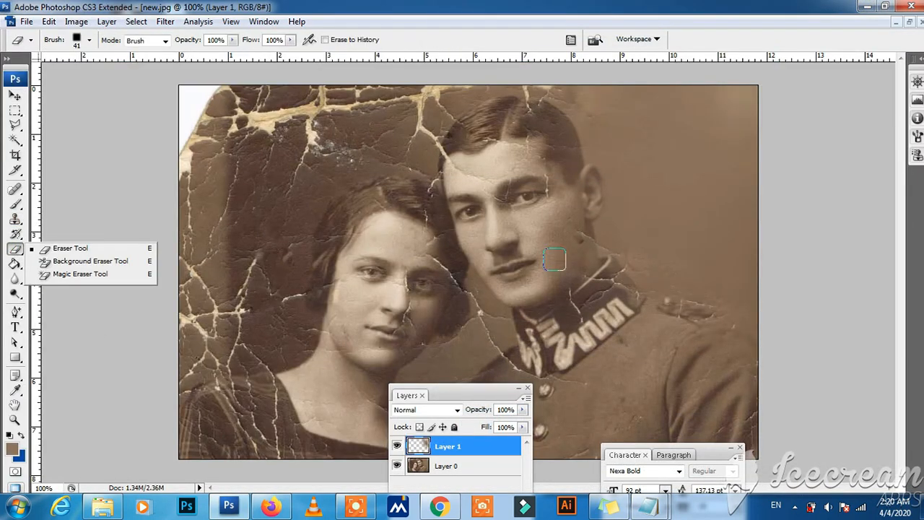
key("ctrl+plus")
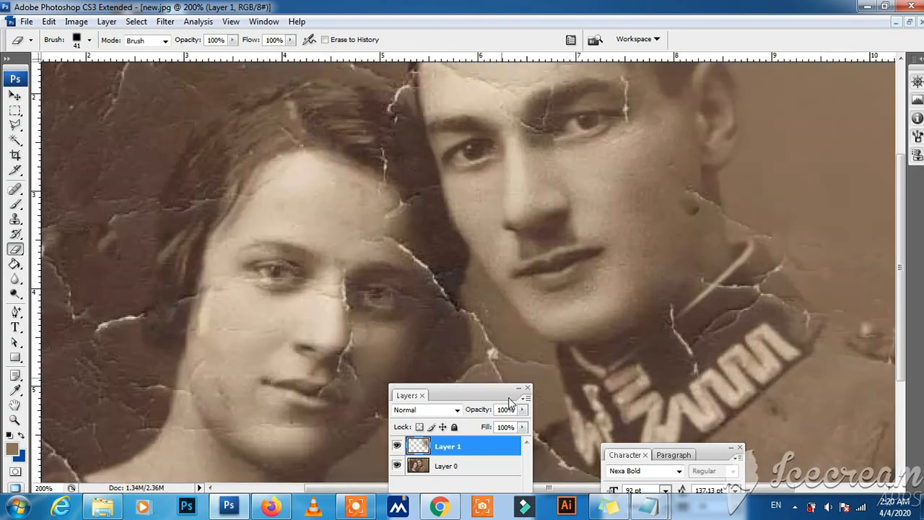
left_click_drag(550, 488, 616, 488)
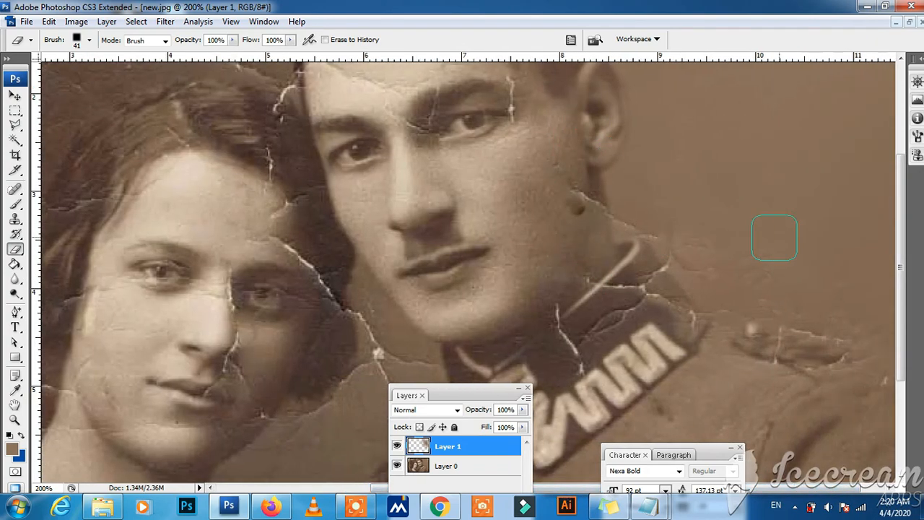
left_click_drag(900, 245, 900, 157)
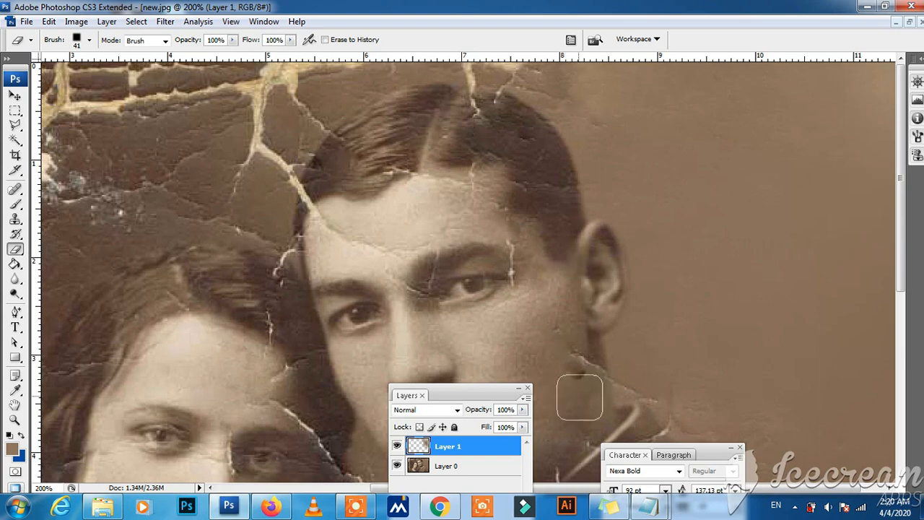
left_click_drag(902, 180, 902, 328)
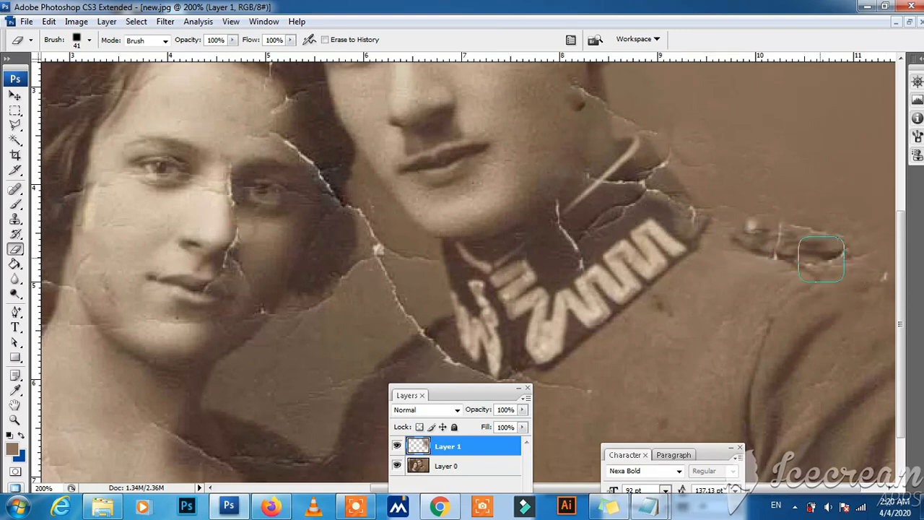
left_click(15, 94)
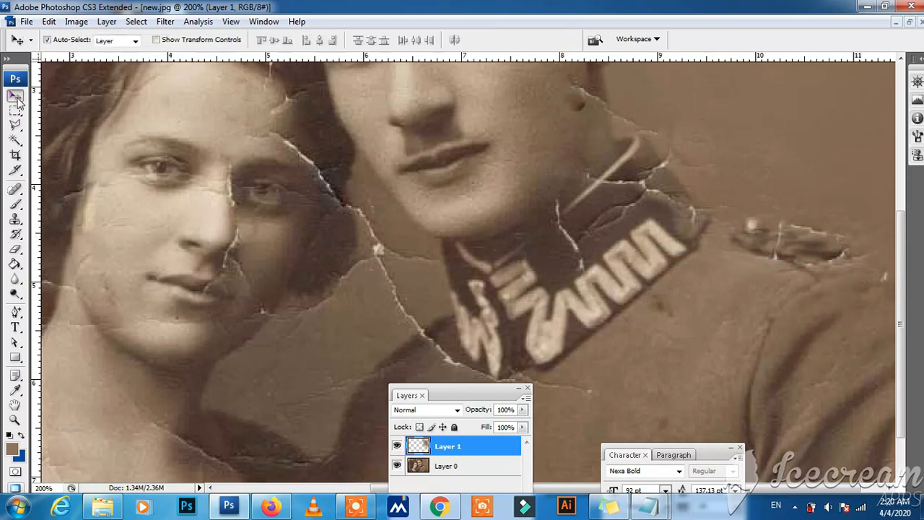
key("ctrl+minus")
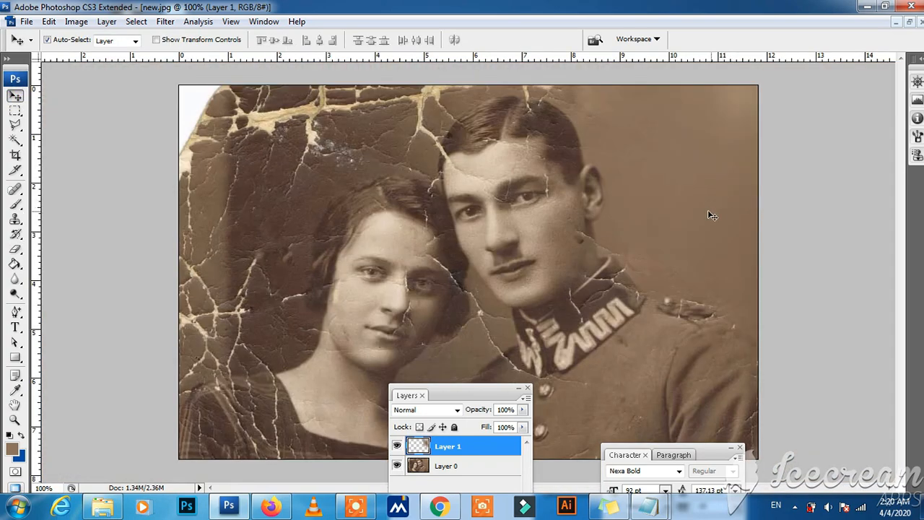
Stretch Layer 1 slightly downward to the photo's lower edge with Free Transform and apply it
key("ctrl+t")
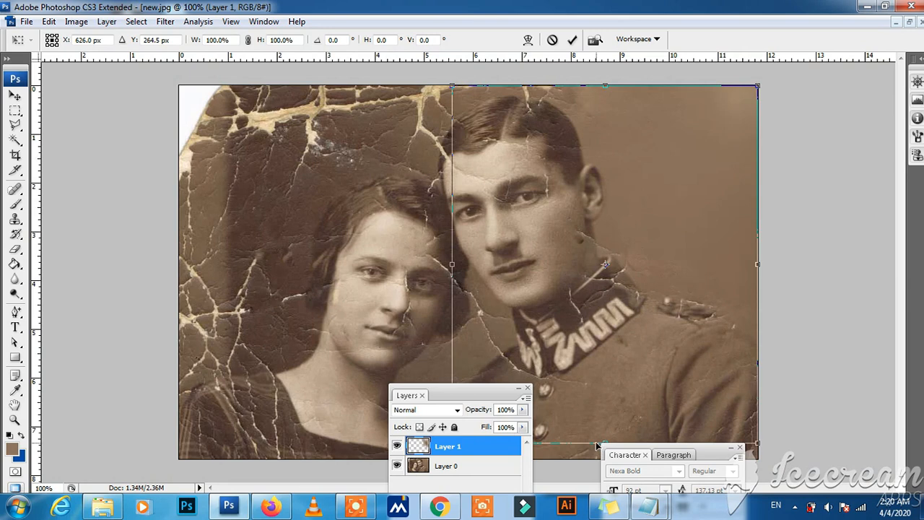
left_click_drag(607, 444, 607, 463)
key("Return")
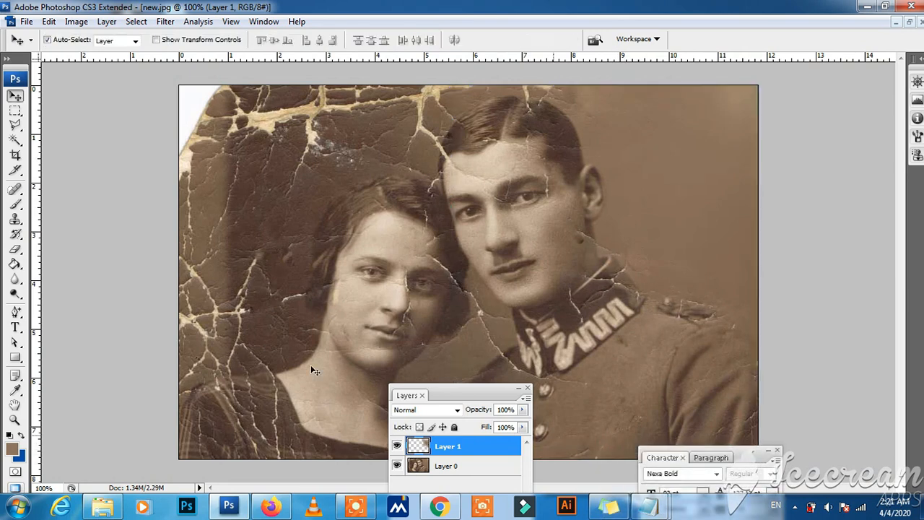
Erase a small spot of Layer 1 over the man's shoulder near the photo's edge with the Eraser tool
left_click(16, 249)
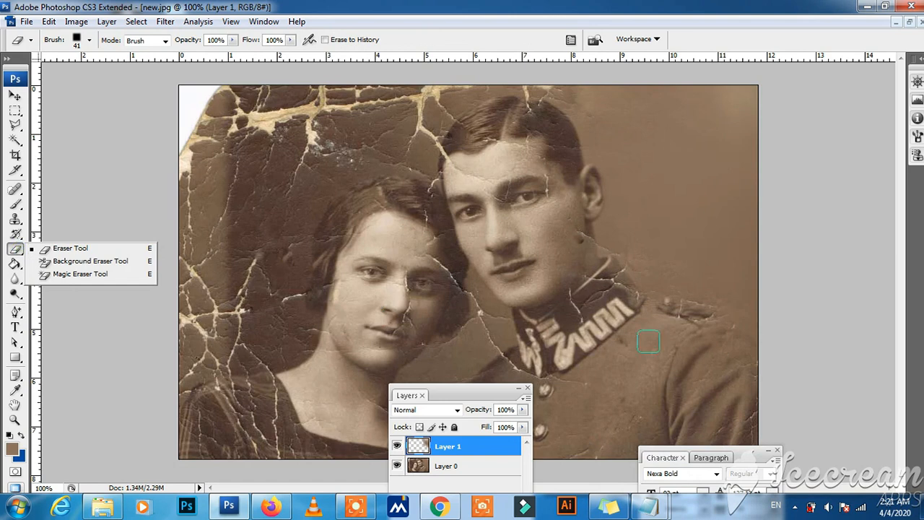
left_click(745, 365)
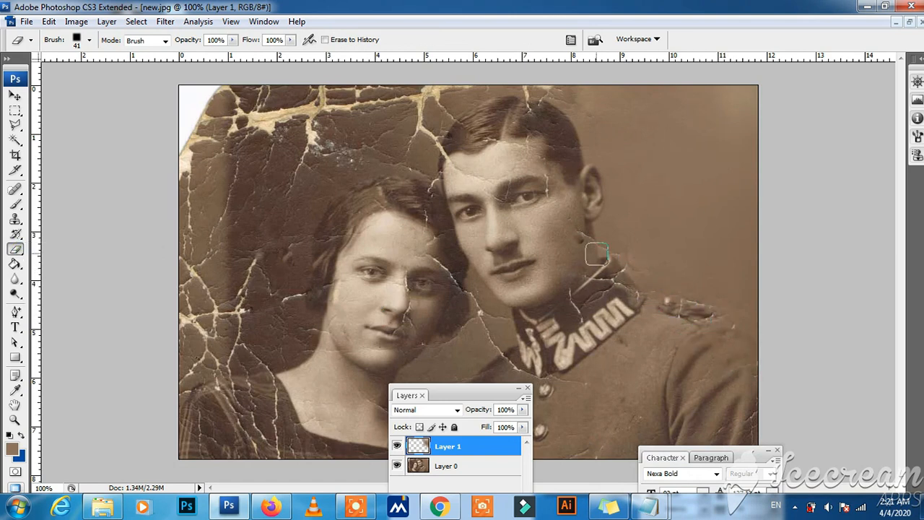
left_click(16, 95)
mouse_move(654, 511)
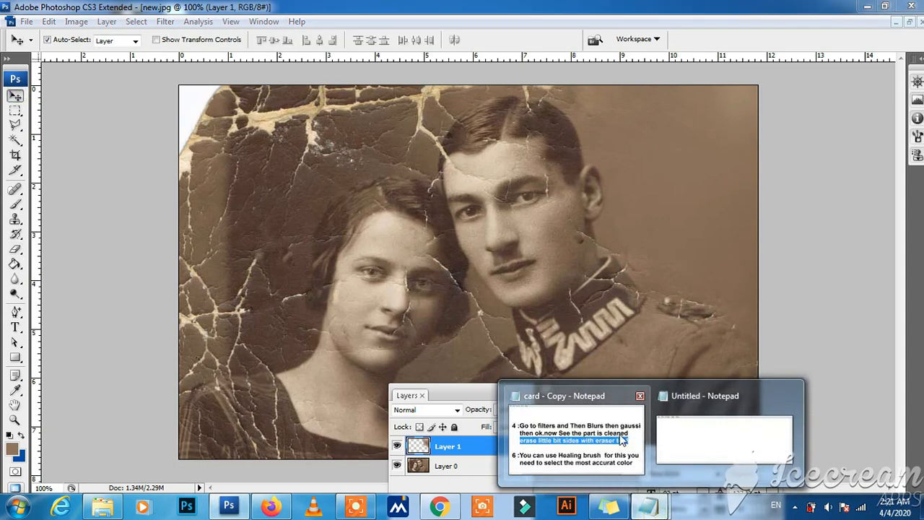
left_click(615, 439)
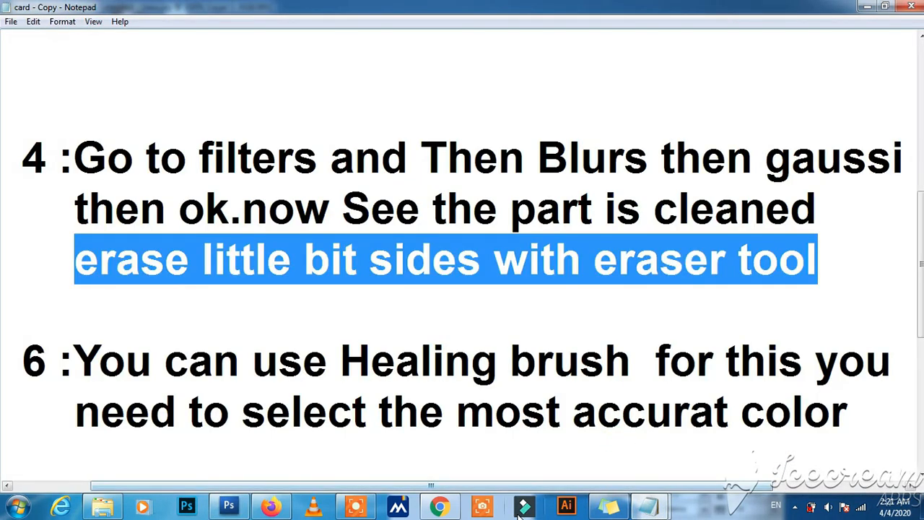
left_click(355, 505)
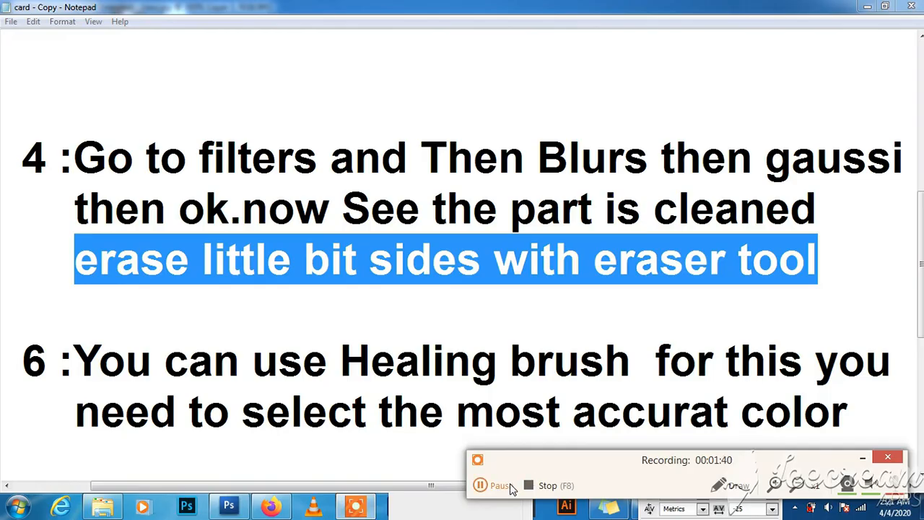
left_click(482, 485)
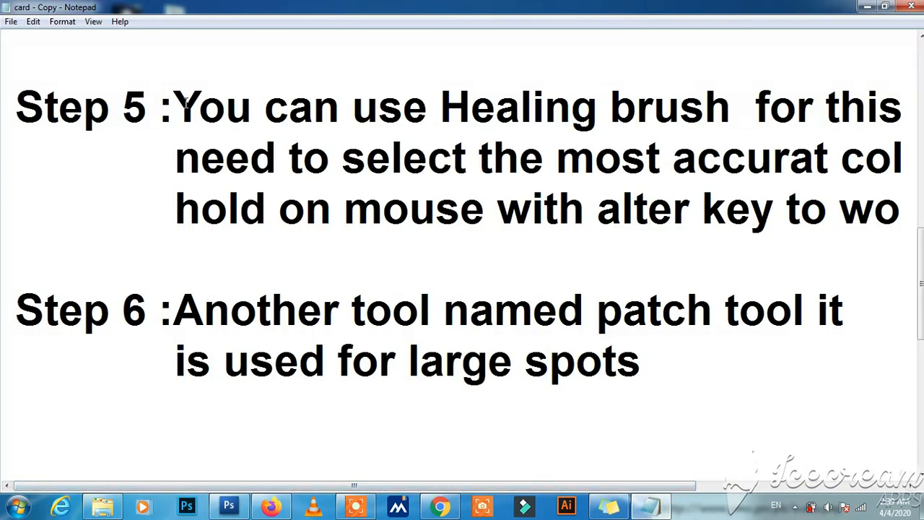
Highlight the full step 5 instruction about the Healing Brush in the Notepad notes, and minimize the notes
left_click_drag(175, 104, 904, 108)
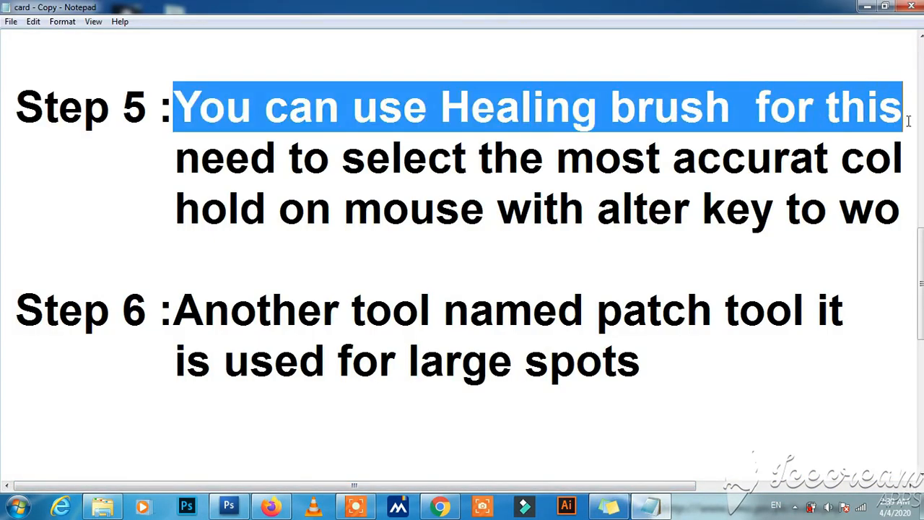
left_click_drag(626, 487, 721, 487)
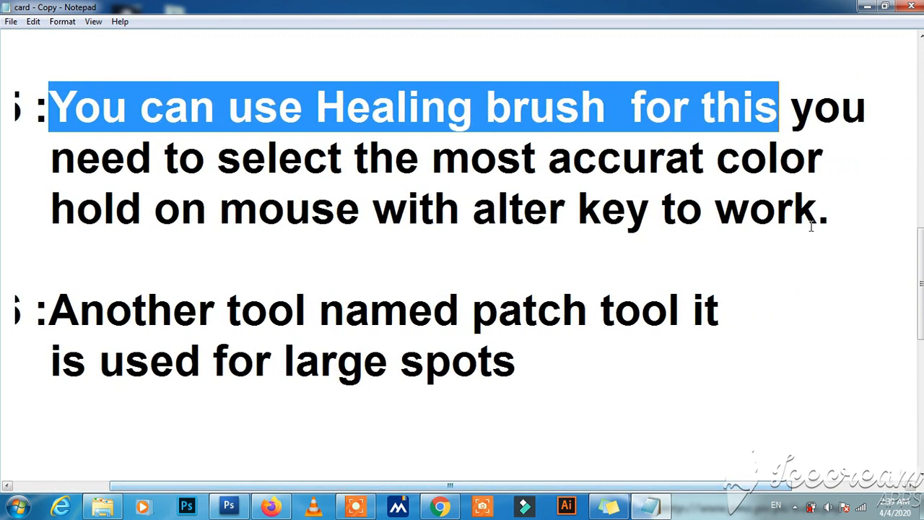
left_click(832, 216)
left_click_drag(831, 216, 60, 108)
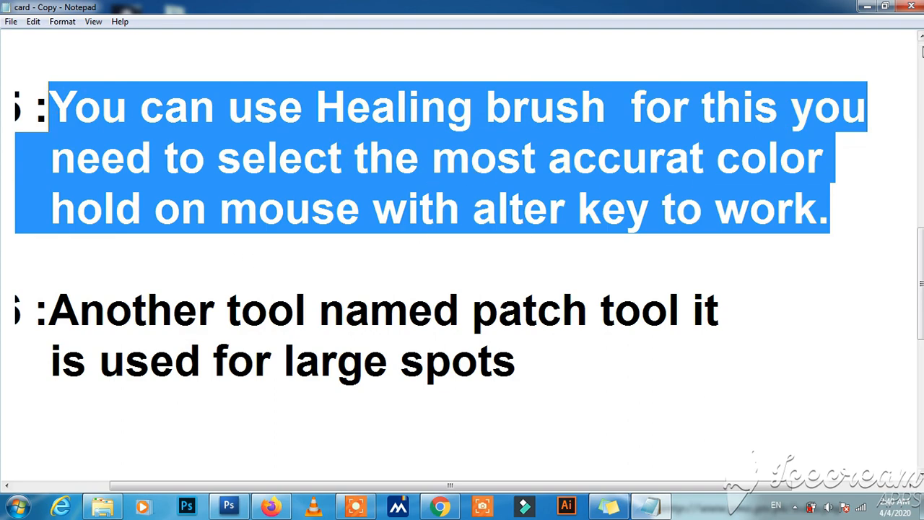
left_click(867, 7)
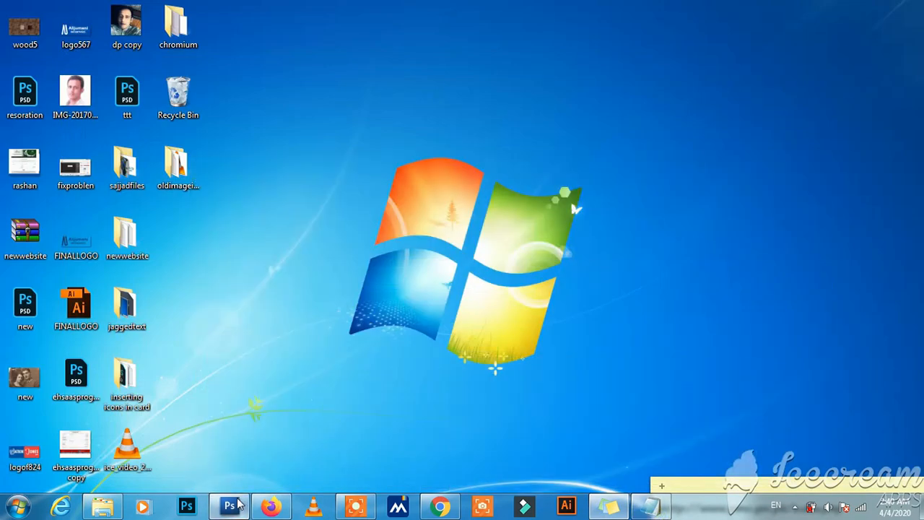
Switch to Photoshop and, with the Healing Brush at 200% zoom, sample a source beside the crack at the woman's temple
left_click(229, 506)
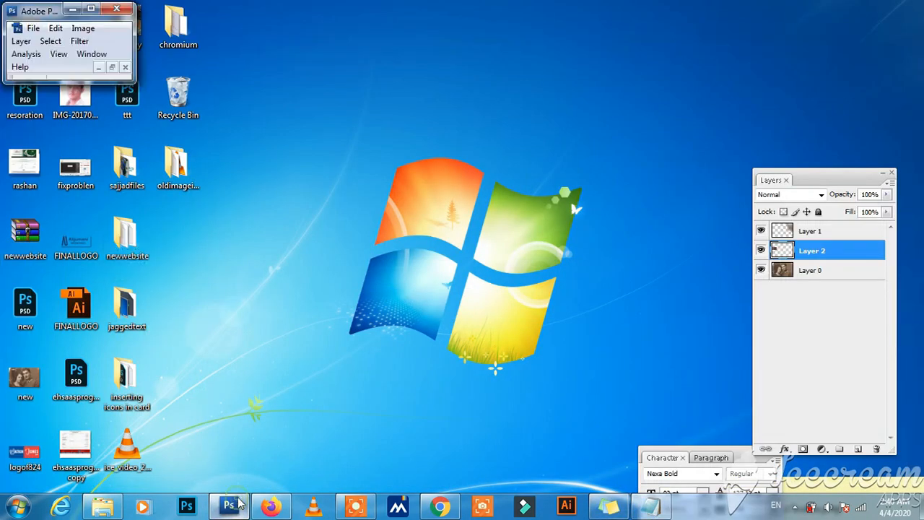
left_click(91, 8)
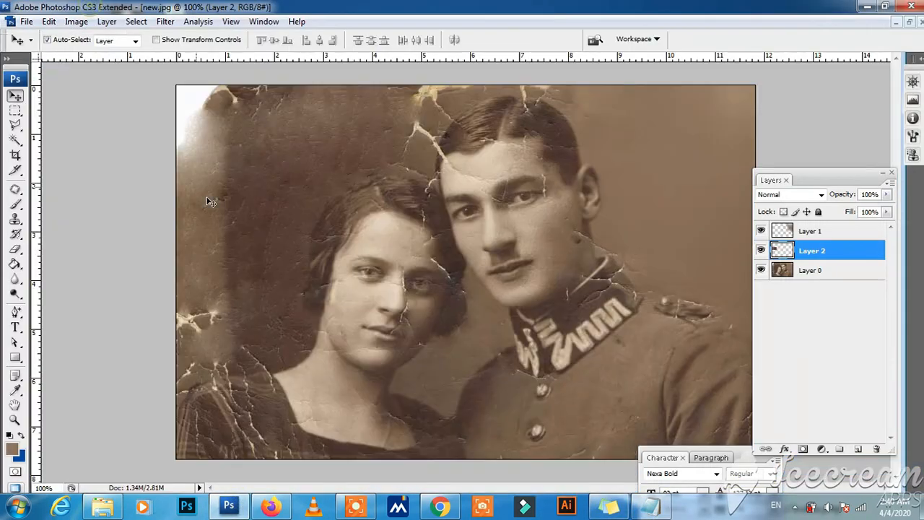
left_click(16, 189)
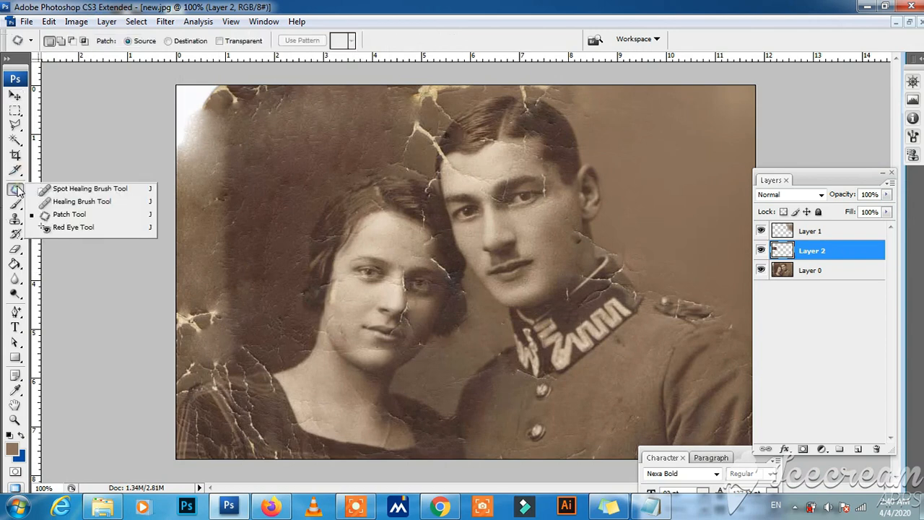
left_click(58, 201)
key("ctrl+plus")
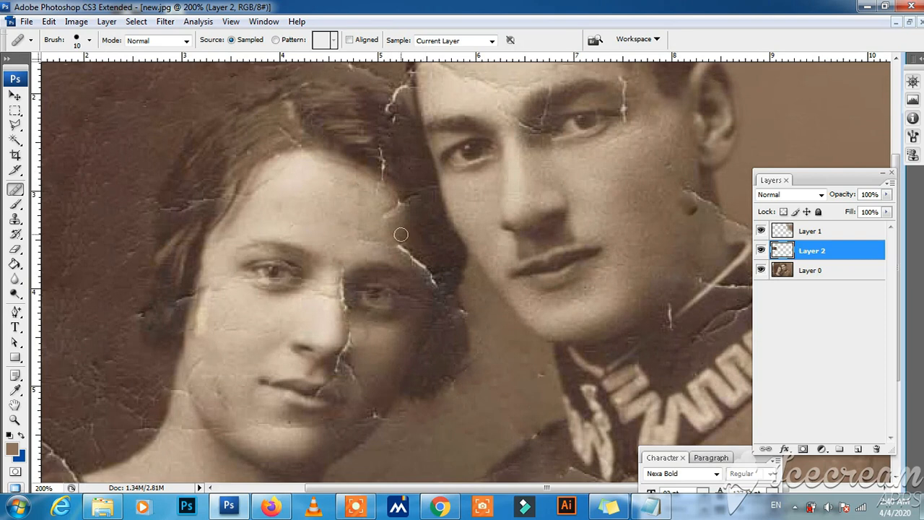
left_click(405, 240, "alt")
Delete Layer 2 from the photo document
left_click(809, 273)
left_click(822, 251)
left_click_drag(849, 250, 877, 449)
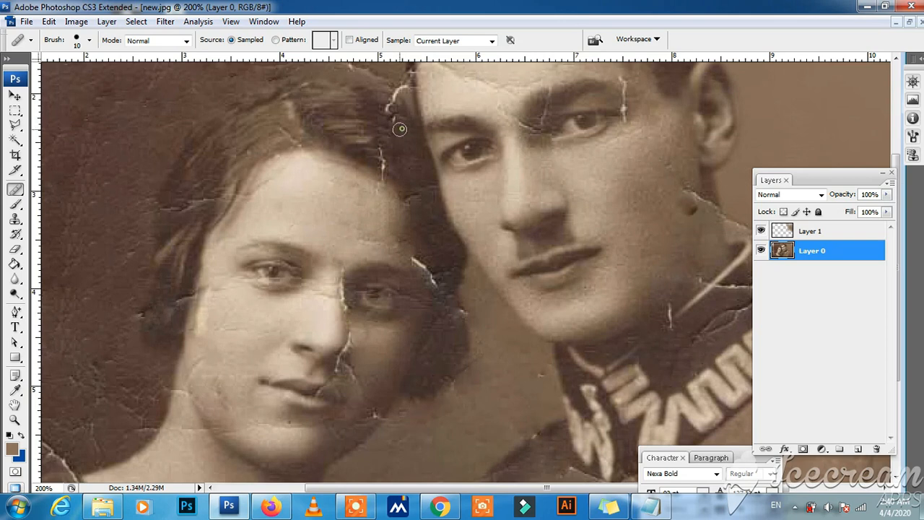
Heal the cracks in the woman's hair beside the man's forehead and at her temple, sampling clean hair nearby
left_click(376, 117, "alt")
left_click(380, 114, "alt")
left_click(391, 98)
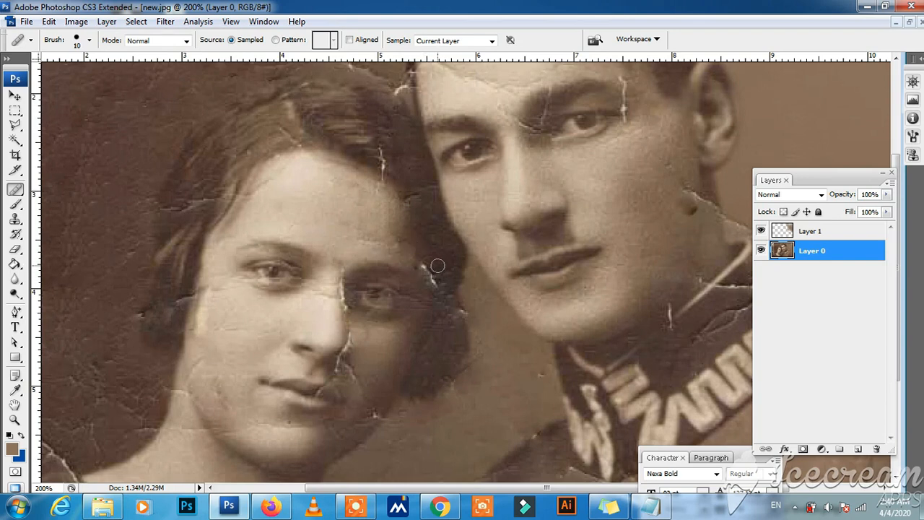
left_click(430, 266)
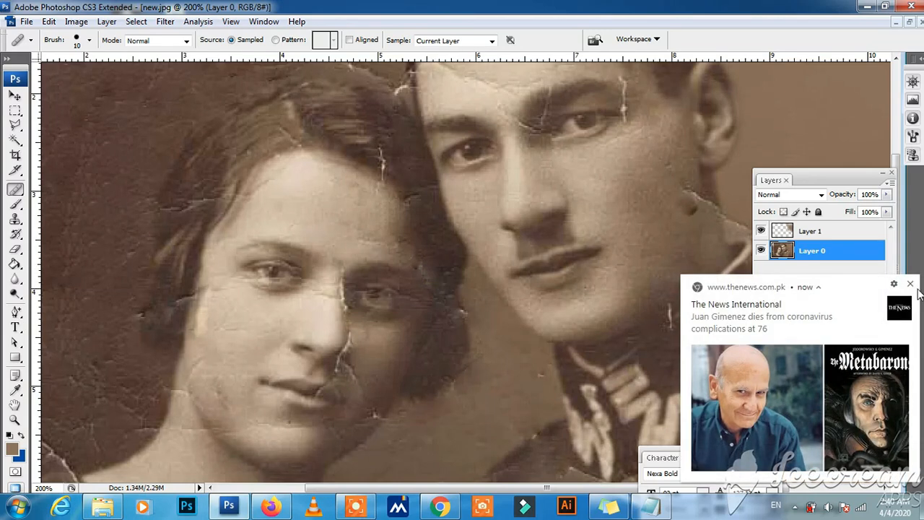
Dismiss the news notification, and heal the mole on the man's jaw and the crack at his collar using clean samples beside them
left_click(910, 283)
left_click(692, 222, "alt")
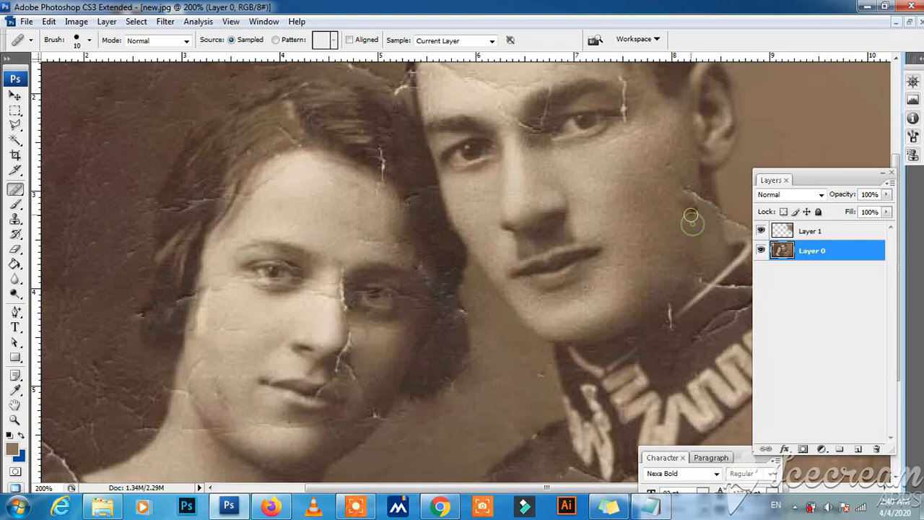
left_click(690, 212)
left_click(657, 314, "alt")
left_click(670, 308)
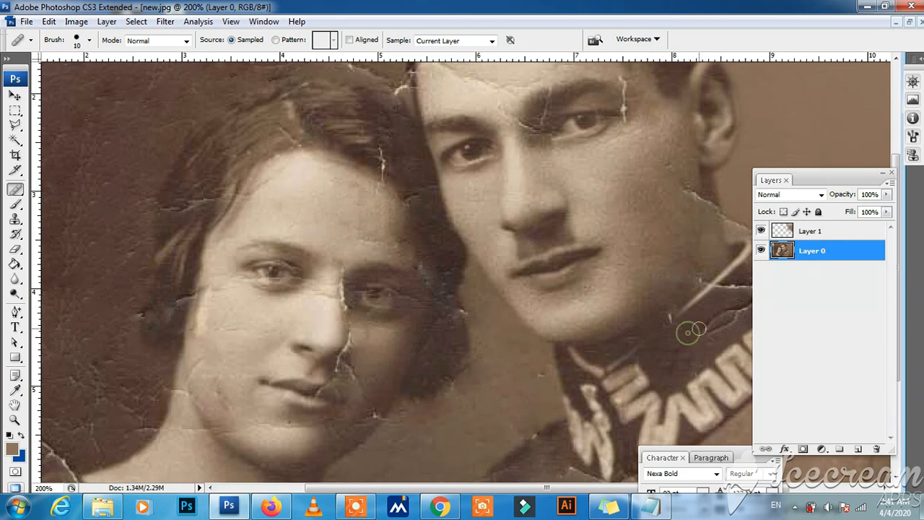
Return to the Notepad notes, highlight the step 6 instruction about the Patch tool for large spots, and minimize them
left_click(650, 505)
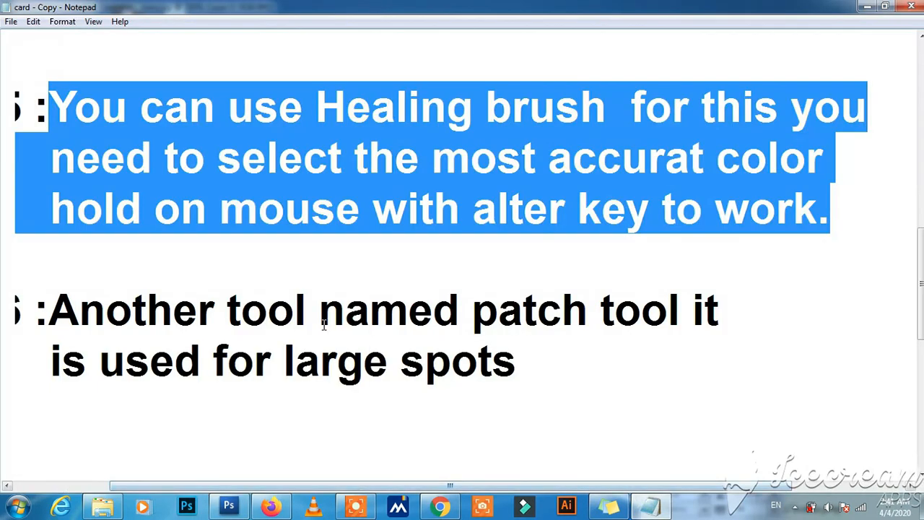
left_click(305, 314)
left_click_drag(49, 312, 717, 351)
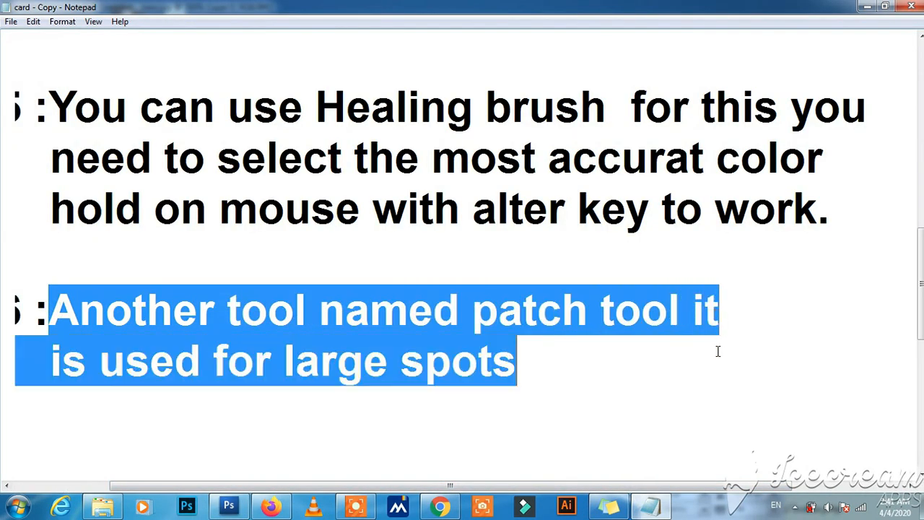
left_click(867, 7)
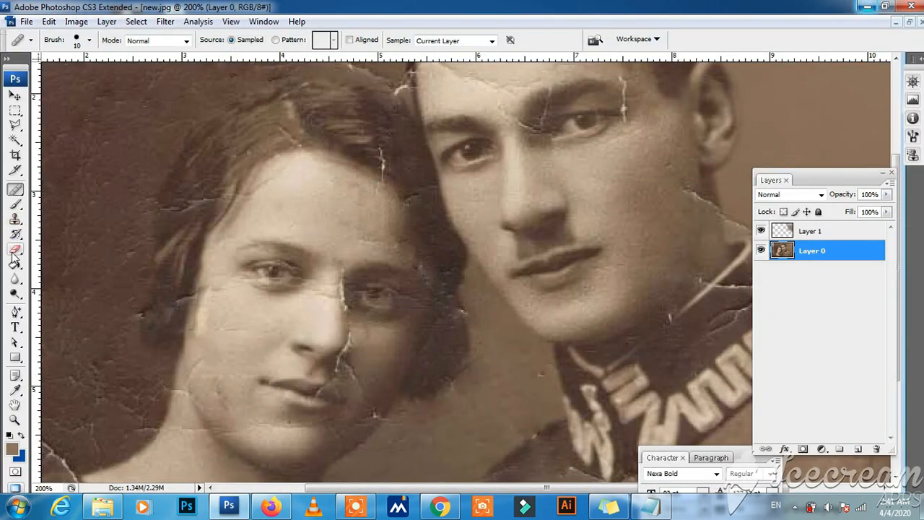
Use the Patch tool to replace the bright crack at the photo's left edge with the cleaner background above it
left_click(16, 204)
left_click(16, 190)
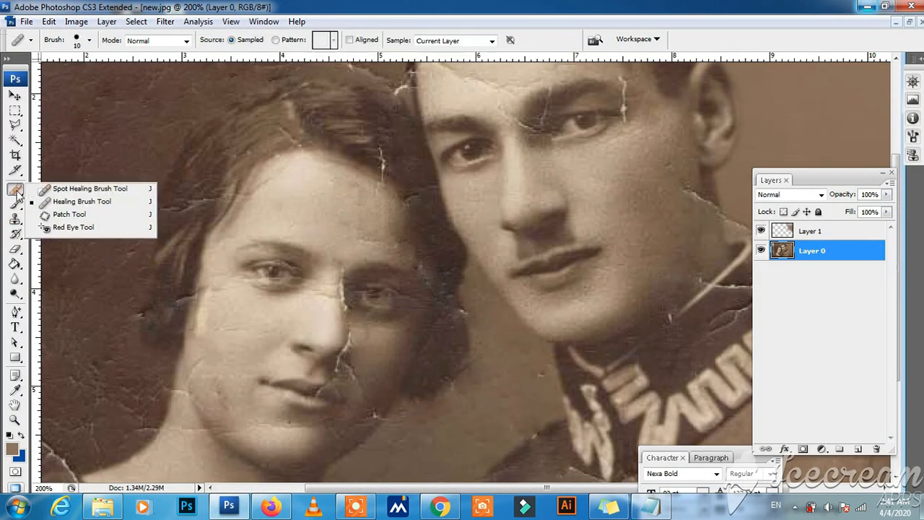
left_click(58, 213)
left_click_drag(567, 488, 361, 511)
left_click_drag(131, 364, 52, 388)
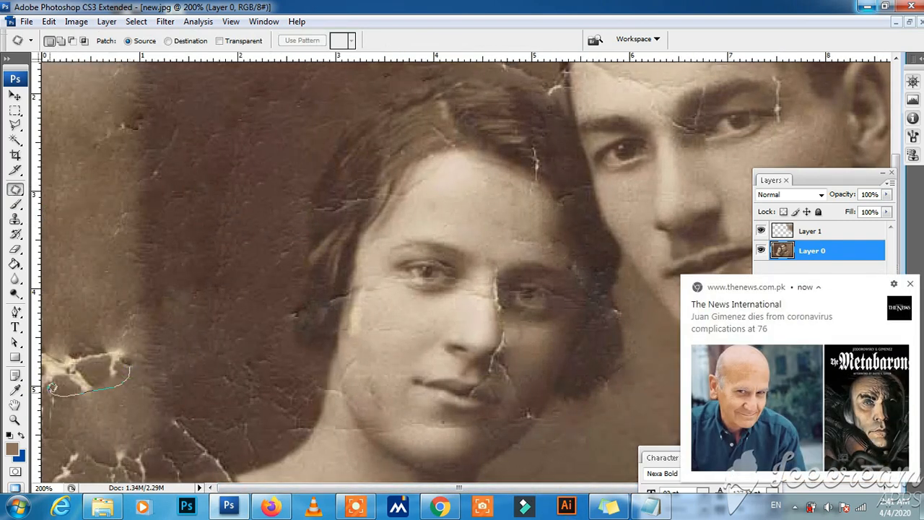
left_click_drag(132, 366, 111, 294)
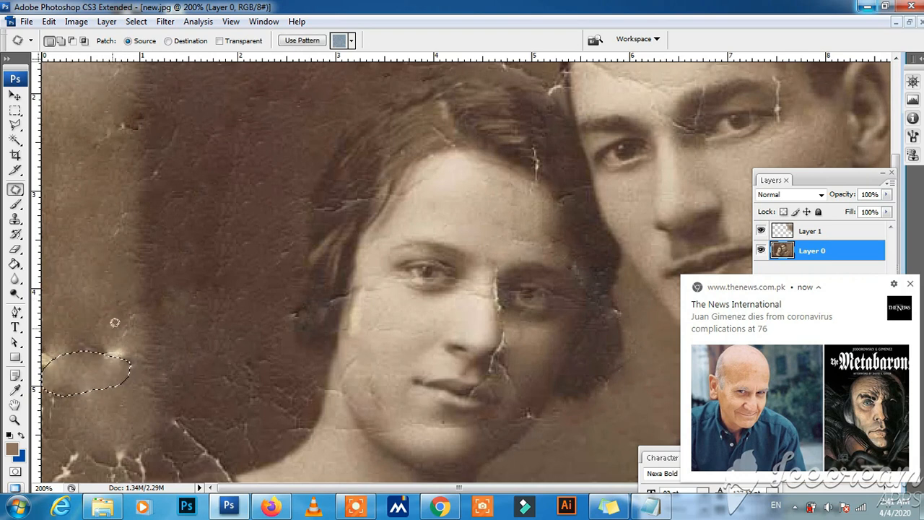
Patch the remaining bright spots around the repaired left-edge area with clean background from higher up, and deselect
mouse_move(138, 332)
left_mouse_down()
mouse_move(134, 370)
mouse_move(100, 398)
mouse_move(53, 375)
mouse_move(41, 345)
left_mouse_up()
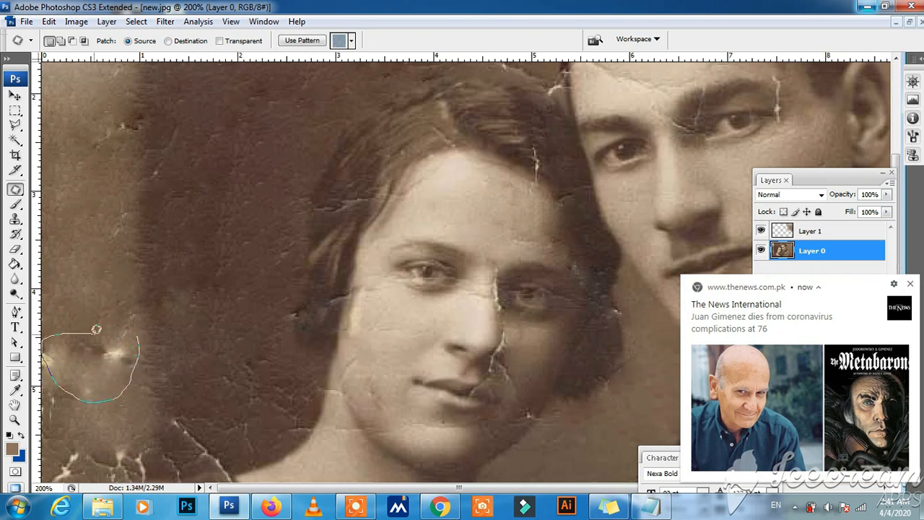
left_click_drag(137, 334, 137, 333)
left_click_drag(97, 373, 97, 206)
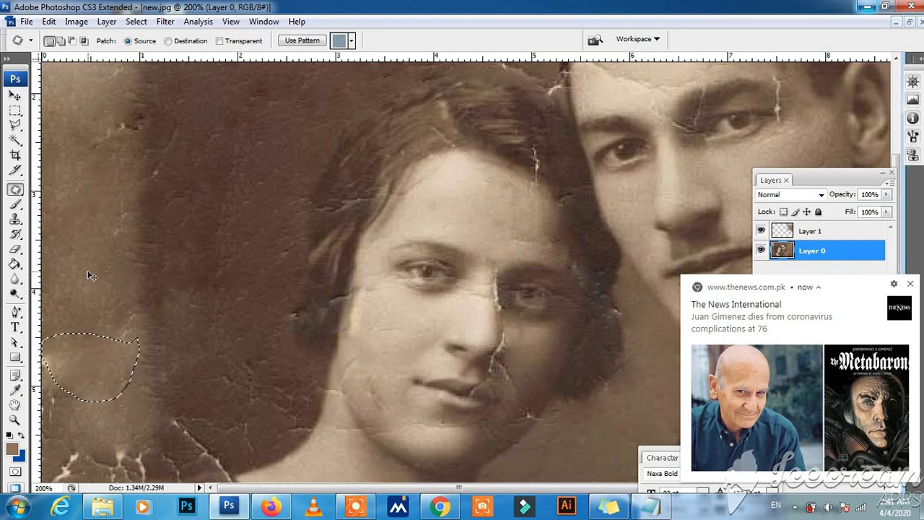
key("ctrl+d")
Patch the crack in the dark background beside the woman's shoulder with clean background above it, and deselect
mouse_move(239, 452)
left_mouse_down()
mouse_move(180, 457)
mouse_move(161, 405)
left_mouse_up()
left_click_drag(244, 448, 243, 329)
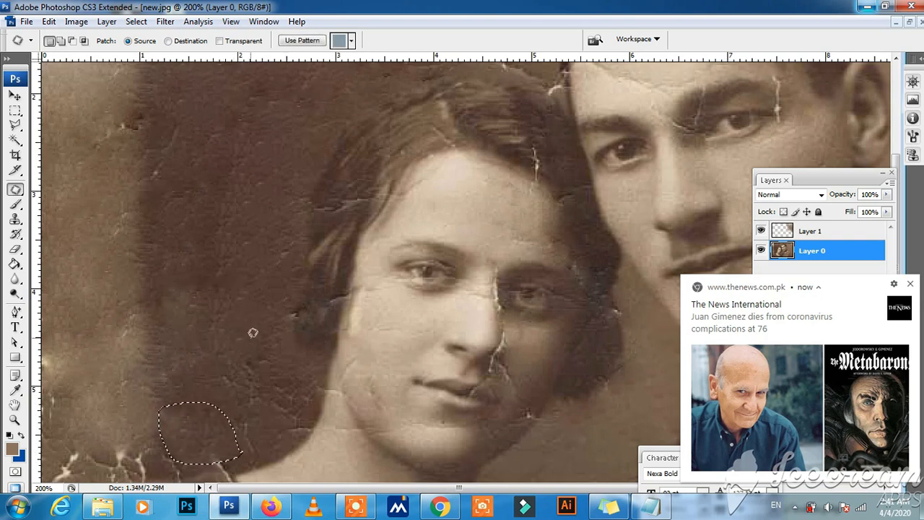
key("ctrl+d")
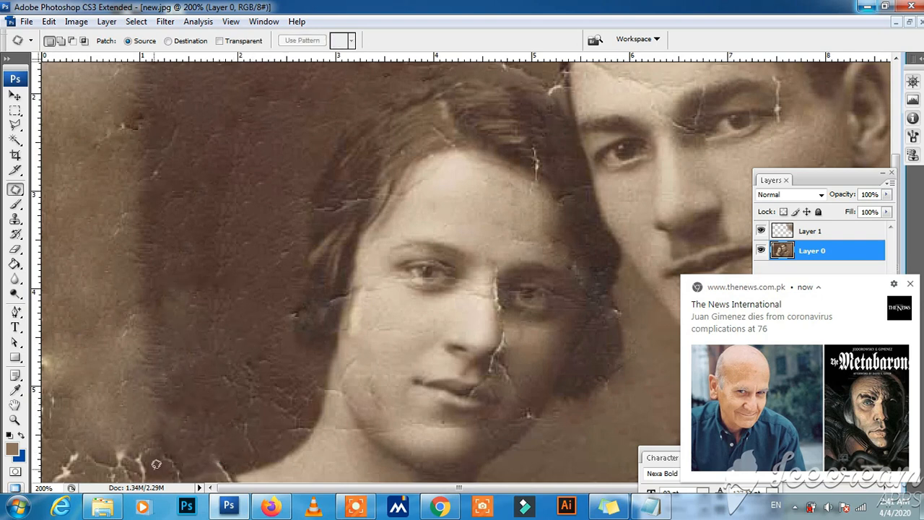
Patch the white cracks in the lighter background strip above the woman's sleeve using clean texture above them, and deselect
left_click_drag(152, 466, 78, 472)
left_click_drag(150, 468, 124, 354)
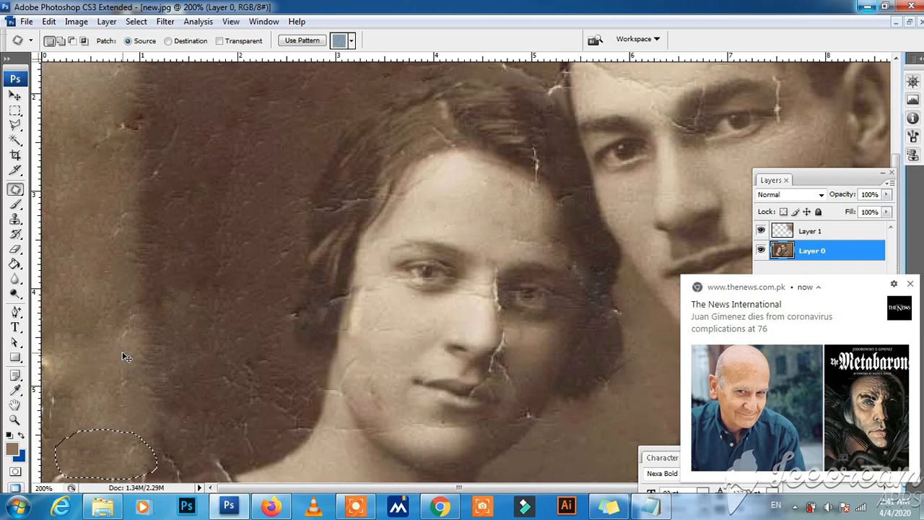
key("ctrl+d")
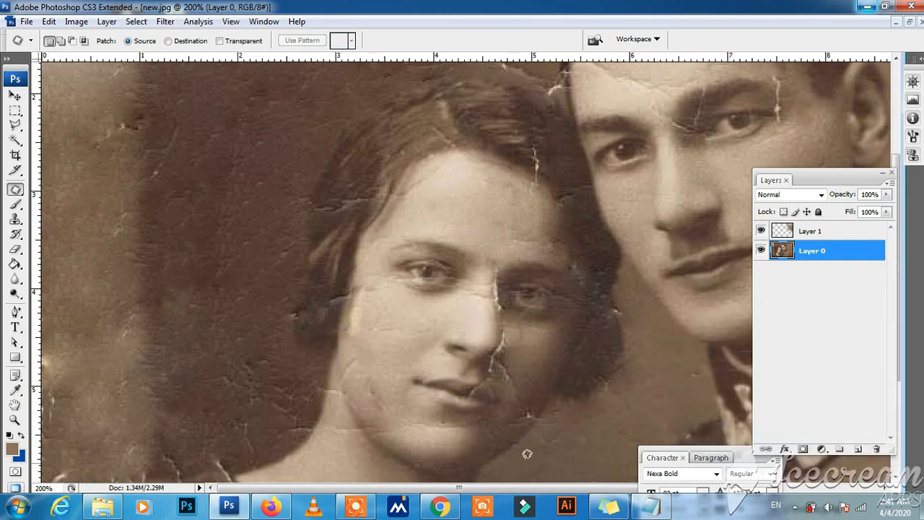
Switch to the Notepad notes and highlight the step 7 instruction about cutting a similar part and pasting it
left_click(649, 505)
left_click(476, 361)
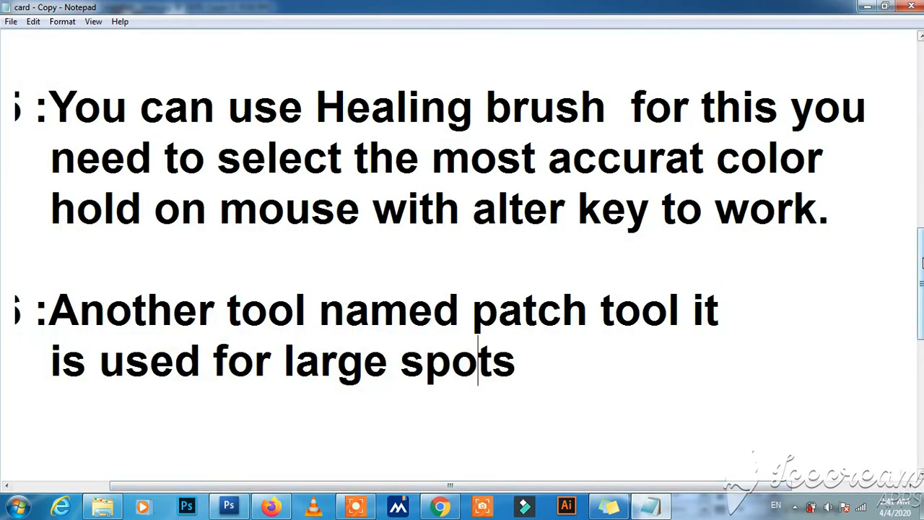
left_click_drag(919, 258, 919, 316)
left_click_drag(655, 485, 516, 406)
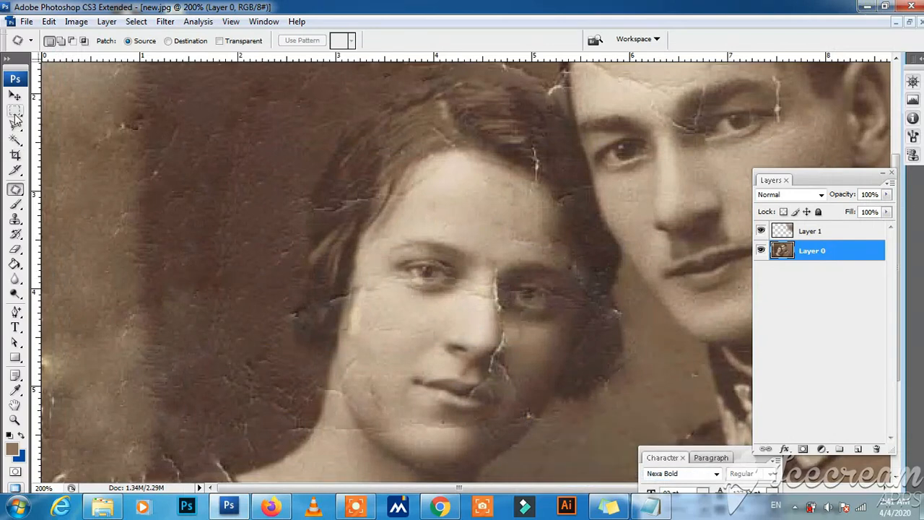
Select a rectangle of background at the photo's left edge, below the white corner, with the Rectangular Marquee and copy it to a new layer
right_click(15, 112)
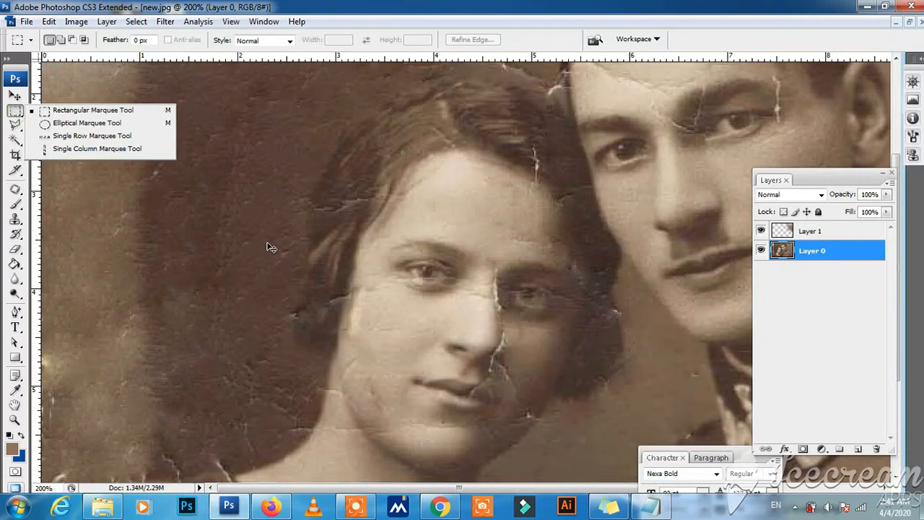
key("ctrl+minus")
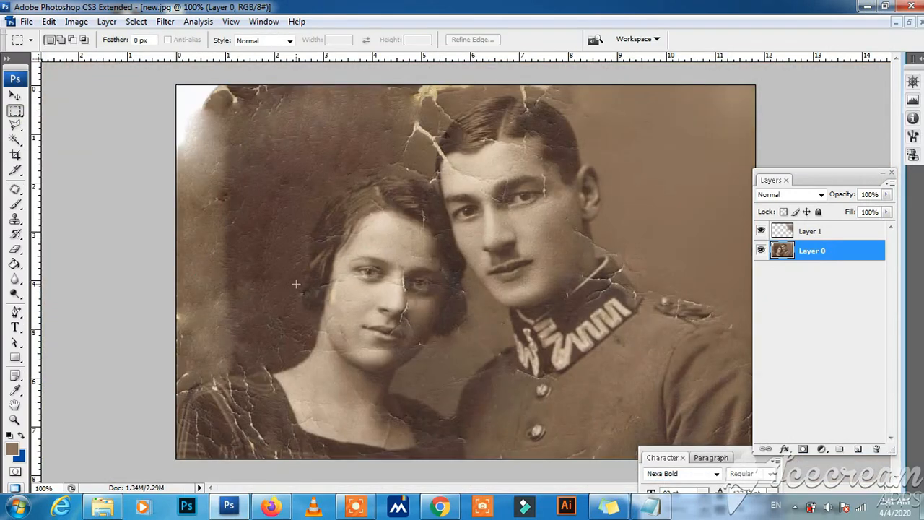
left_click_drag(303, 245, 165, 172)
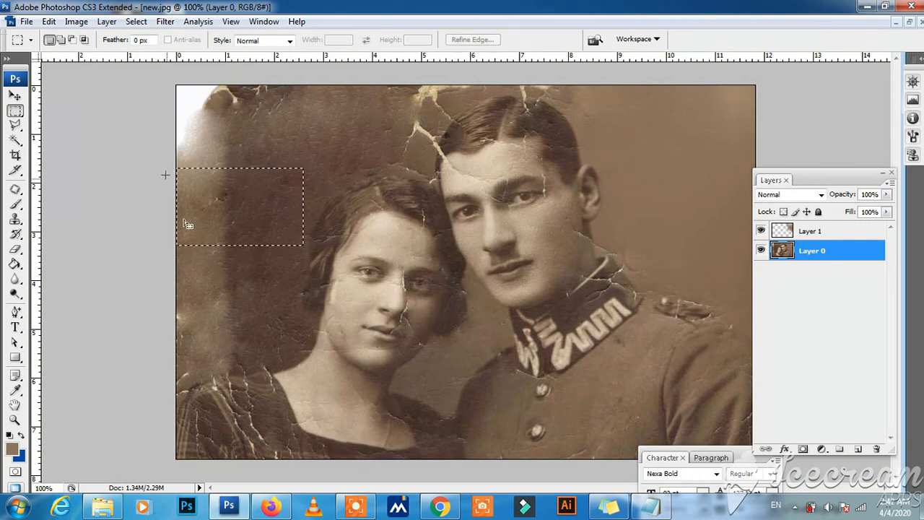
left_click(253, 275)
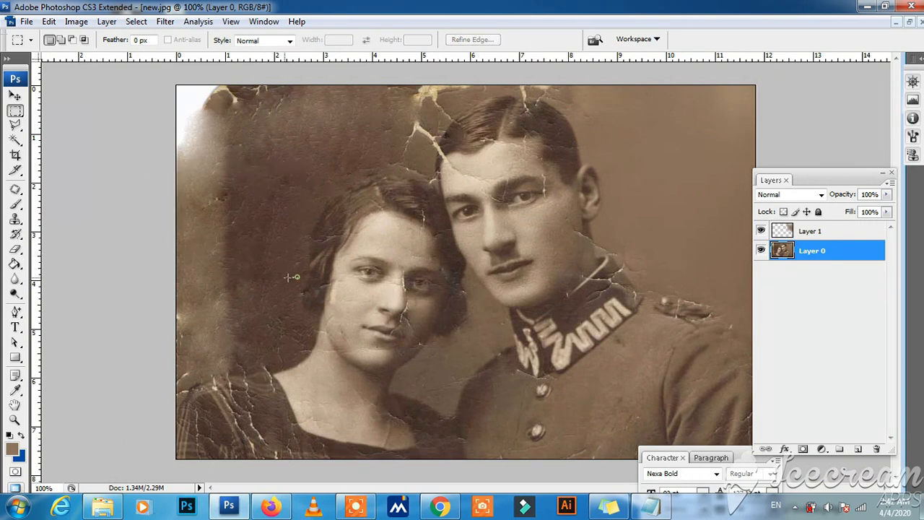
left_click_drag(296, 276, 176, 169)
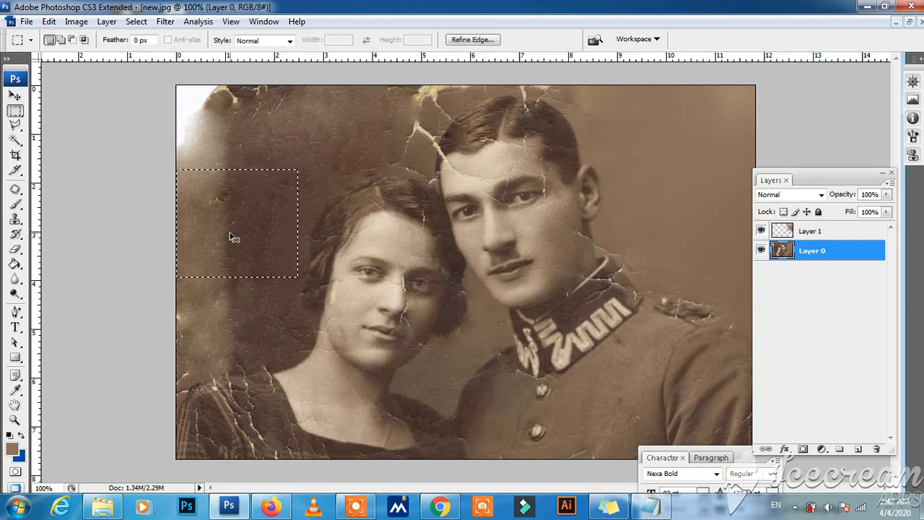
key("ctrl+j")
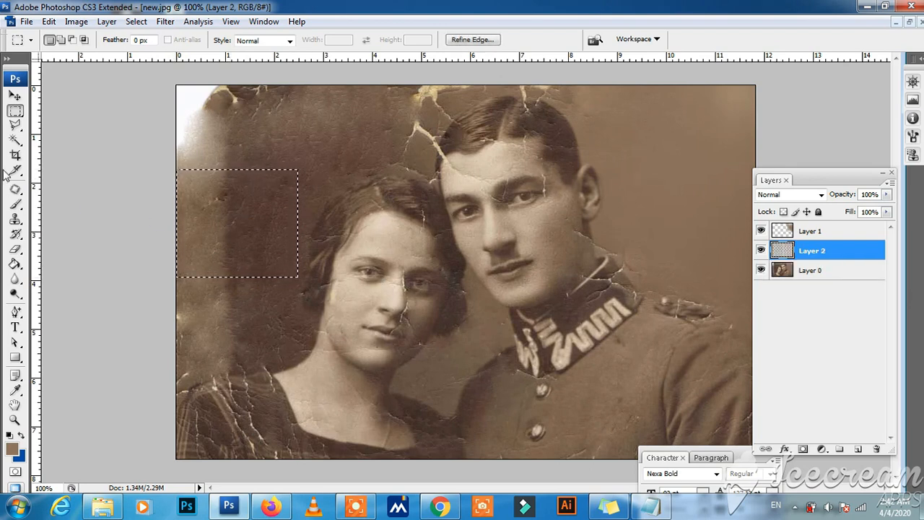
Move the copied background piece straight up until it covers the white damaged corner of the photo
left_click(16, 96)
key("shift+Up")
key("shift+Up")
key("shift+Up")
key("shift+Up")
key("shift+Up")
key("shift+Up")
key("shift+Up")
key("shift+Up")
key("shift+Up")
key("shift+Up")
key("shift+Up")
key("shift+Up")
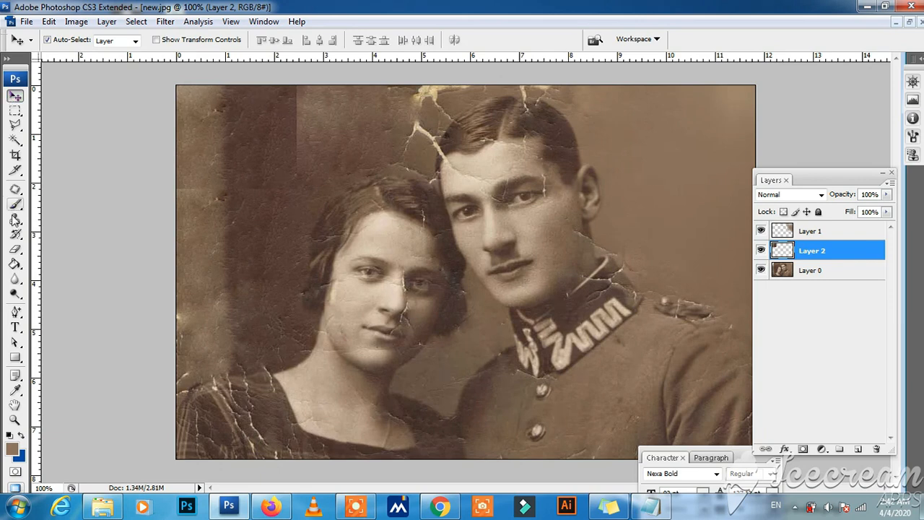
Erase the hard lower and right edges of the pasted background piece, enlarging the eraser to 89 px, to blend it into the photo
left_click(16, 249)
left_click(297, 189)
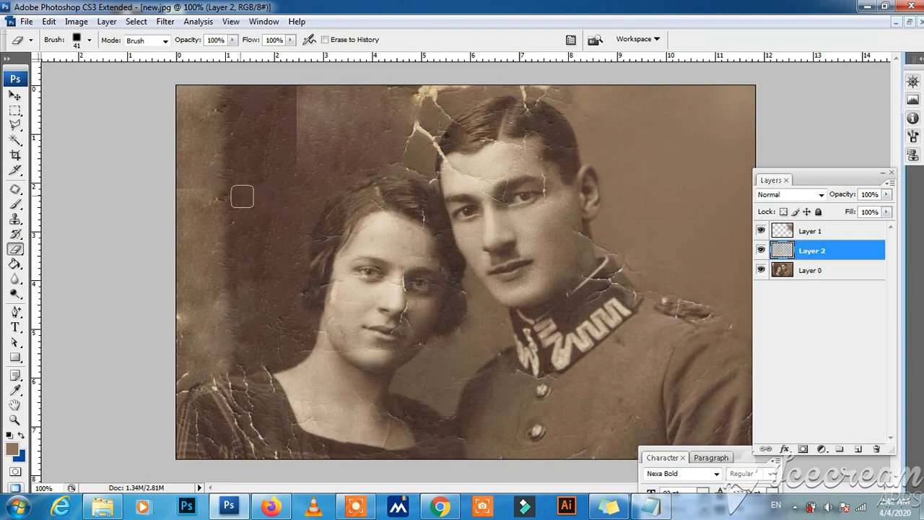
left_click(231, 195)
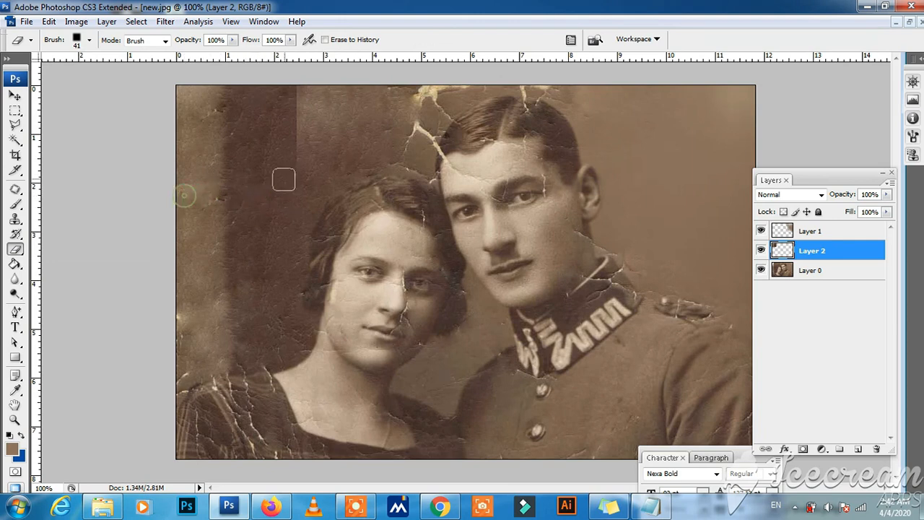
left_click(304, 154)
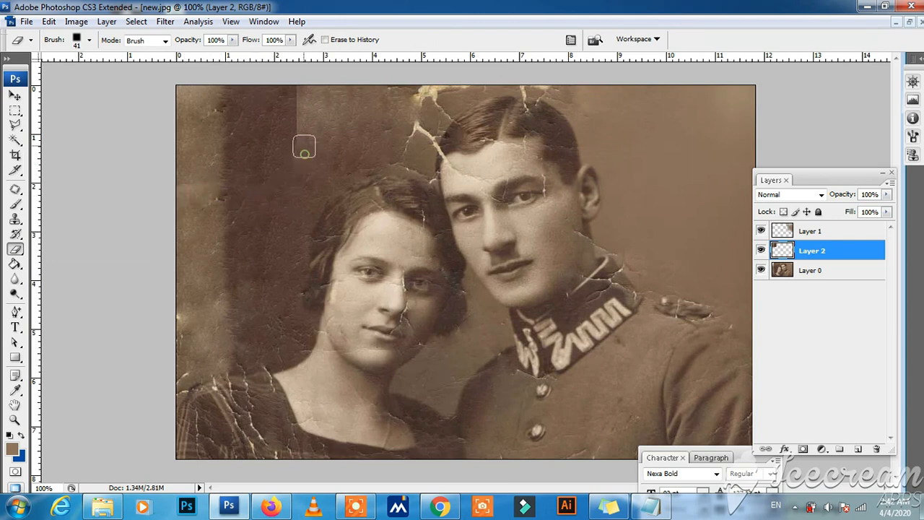
mouse_move(304, 146)
left_mouse_down()
mouse_move(302, 88)
mouse_move(298, 168)
mouse_move(299, 136)
left_mouse_up()
right_click(326, 131)
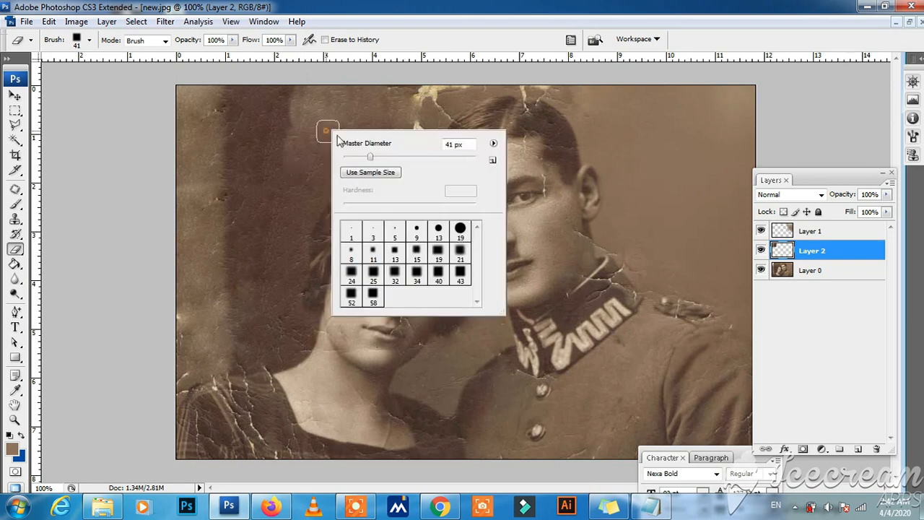
left_click_drag(401, 156, 384, 153)
left_click(298, 177)
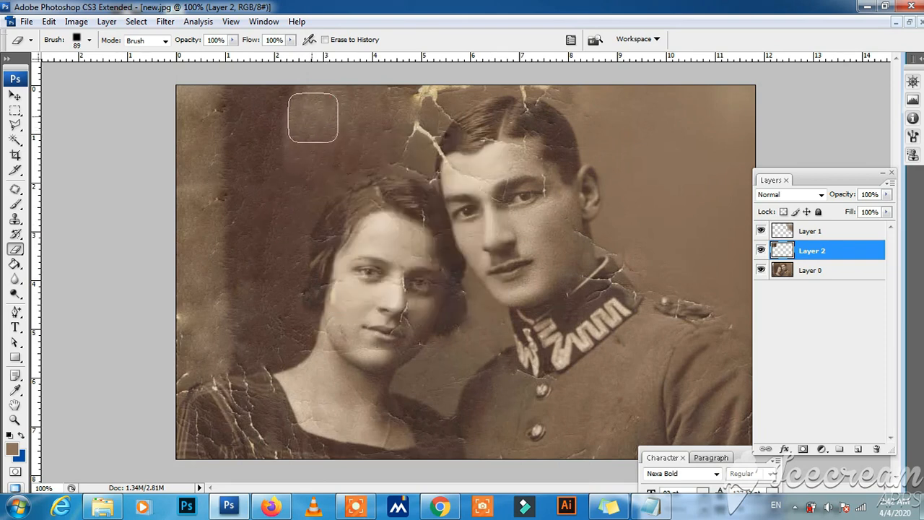
Return to the Notepad notes and highlight the closing remark that cleaning takes a lot of time
left_click(648, 504)
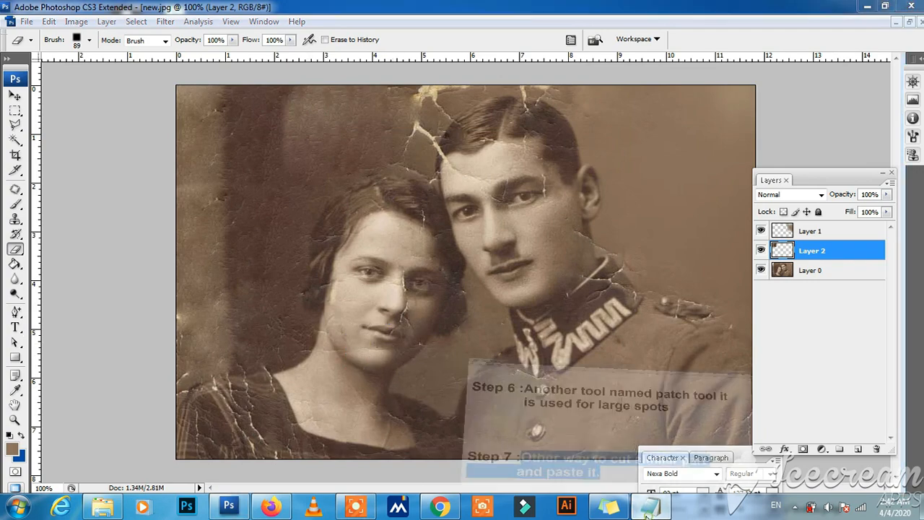
scroll(462, 259, "down", 2)
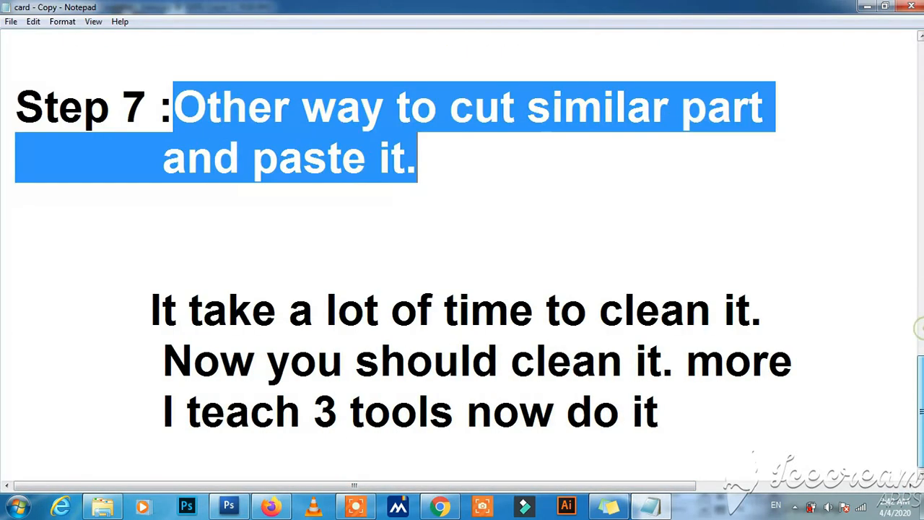
left_click_drag(161, 308, 473, 312)
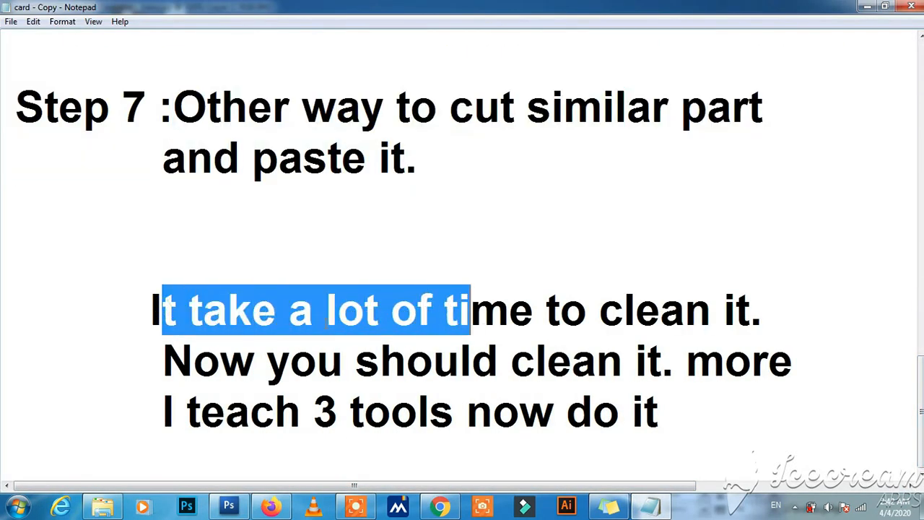